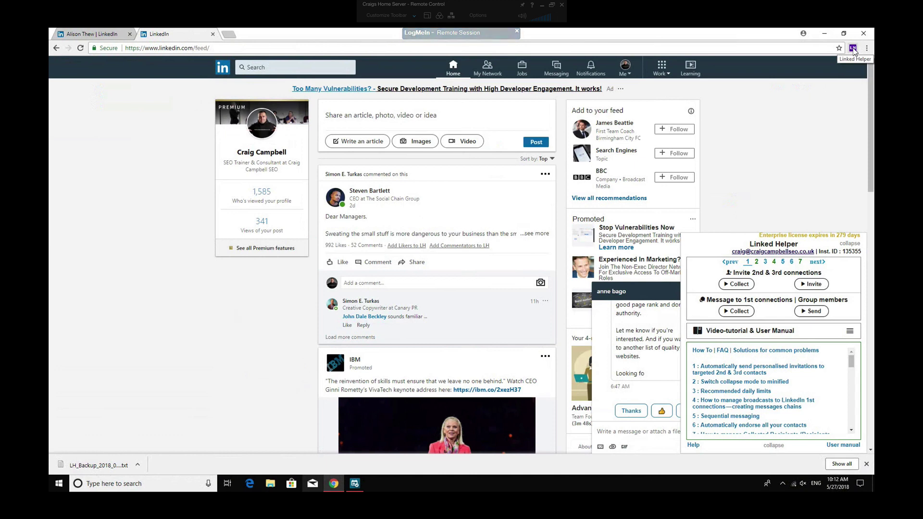
- Collect 2nd-degree contacts from the general LinkedIn people search for invitations
{"action": "left_click", "coordinate": [850, 245]}
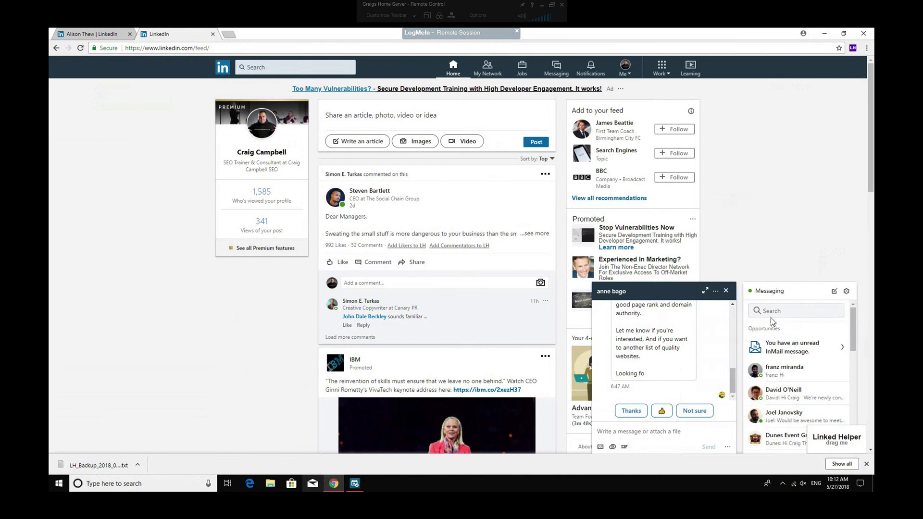
{"action": "left_click", "coordinate": [848, 435]}
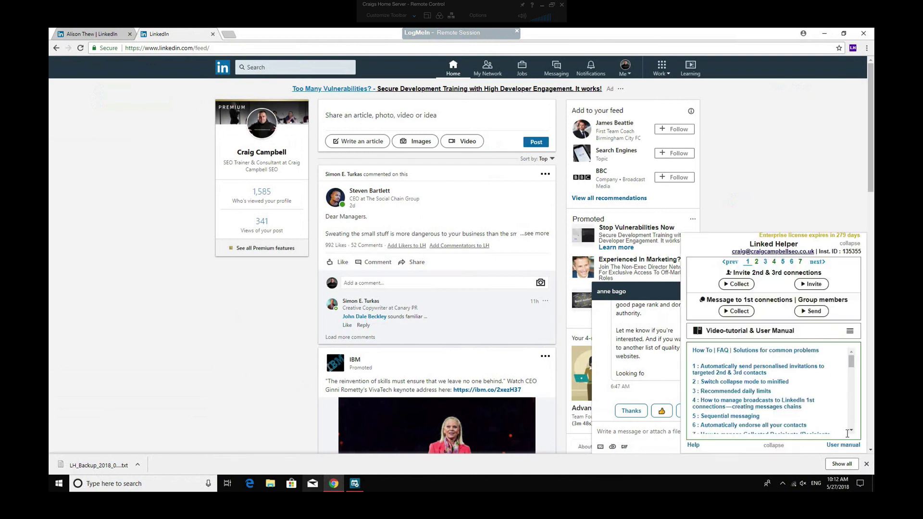
{"action": "left_click", "coordinate": [744, 285]}
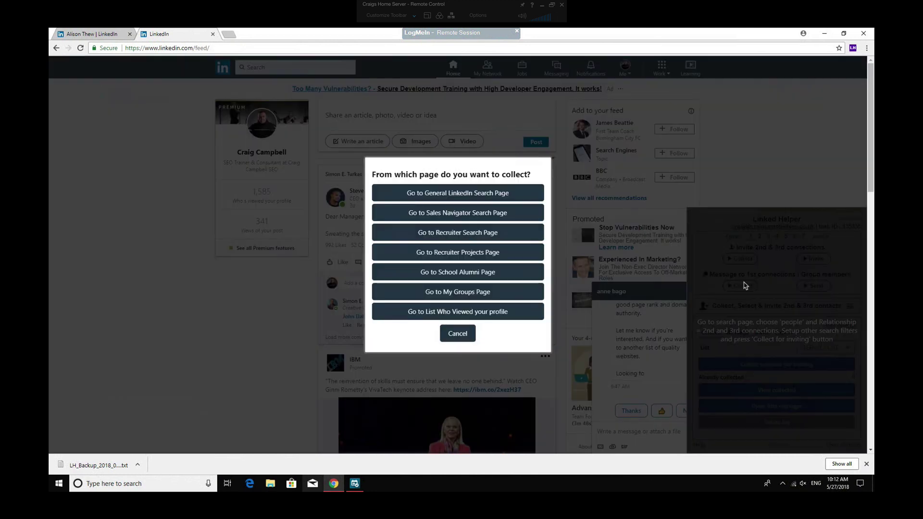
{"action": "left_click", "coordinate": [473, 199]}
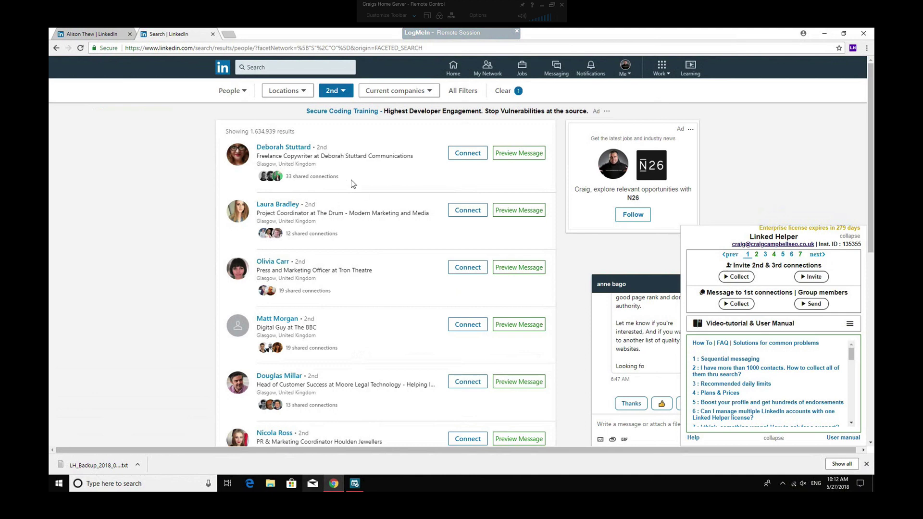
{"action": "left_click", "coordinate": [735, 278]}
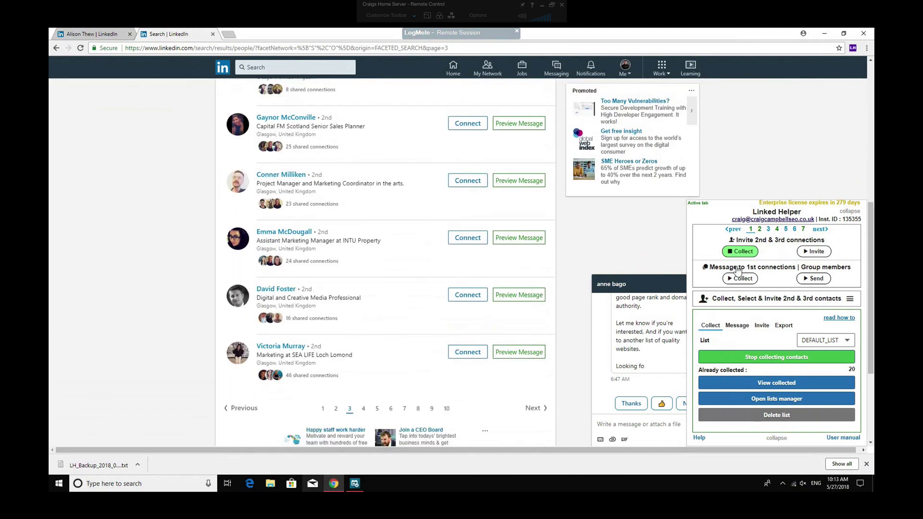
- Stop collecting at 30 contacts and start inviting the collected profiles
{"action": "left_click", "coordinate": [743, 251]}
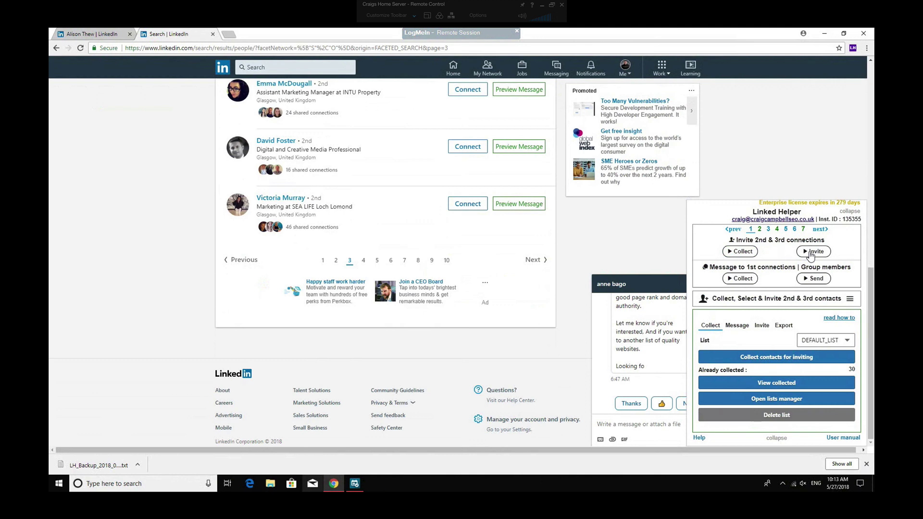
{"action": "left_click", "coordinate": [812, 251]}
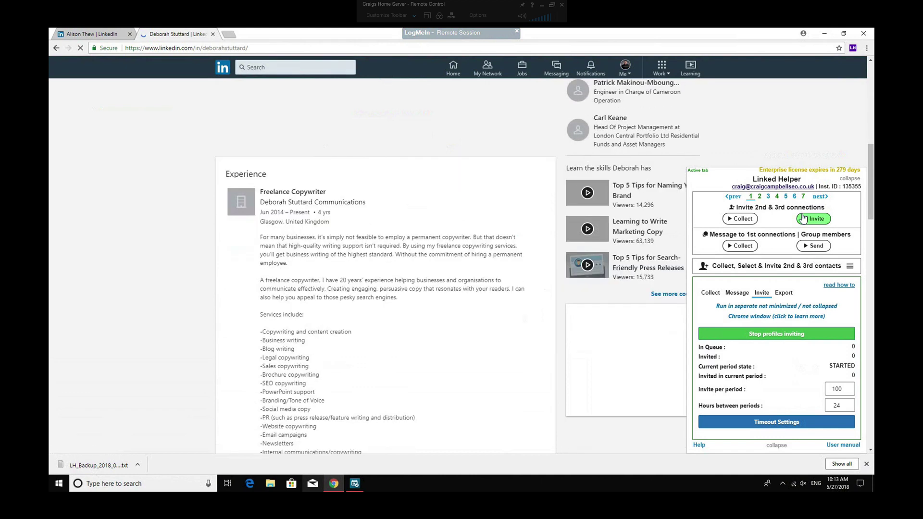
- Stop inviting after the first invitation and show the Profiles Auto-Visiting and Endorse features
{"action": "left_click", "coordinate": [812, 219]}
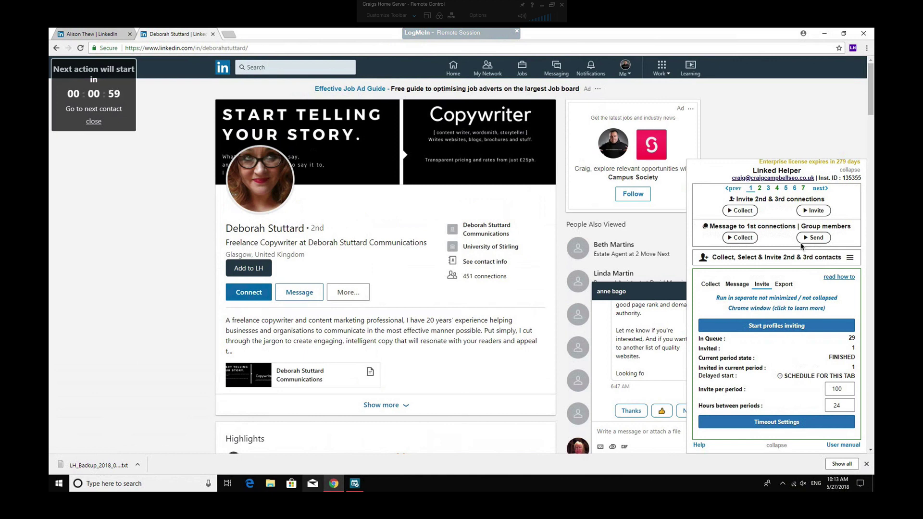
{"action": "left_click", "coordinate": [759, 188]}
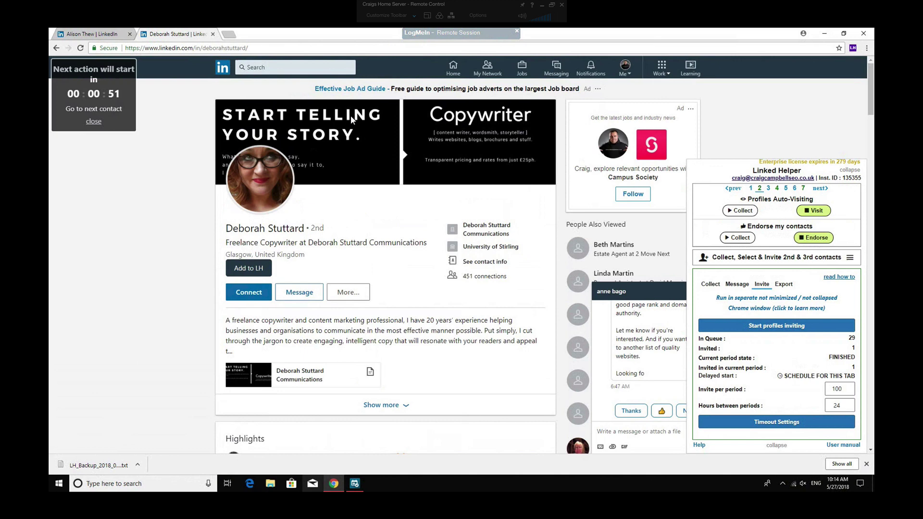
- Search LinkedIn for 'seo agencies london'
{"action": "left_click", "coordinate": [276, 66]}
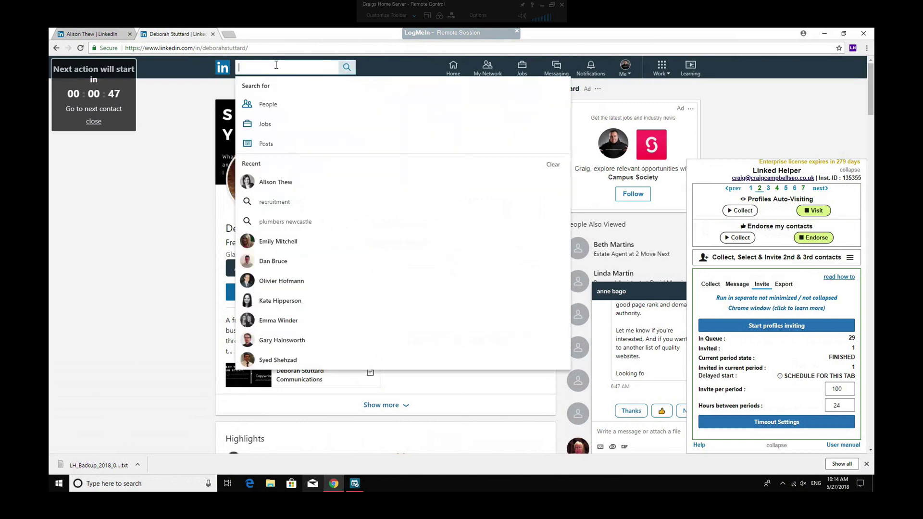
{"action": "type", "text": "seo a"}
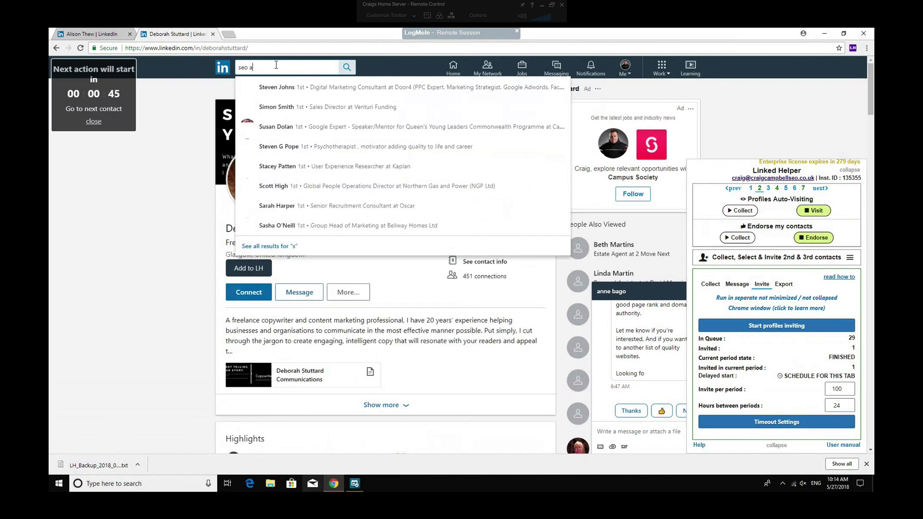
{"action": "type", "text": "gencies lin"}
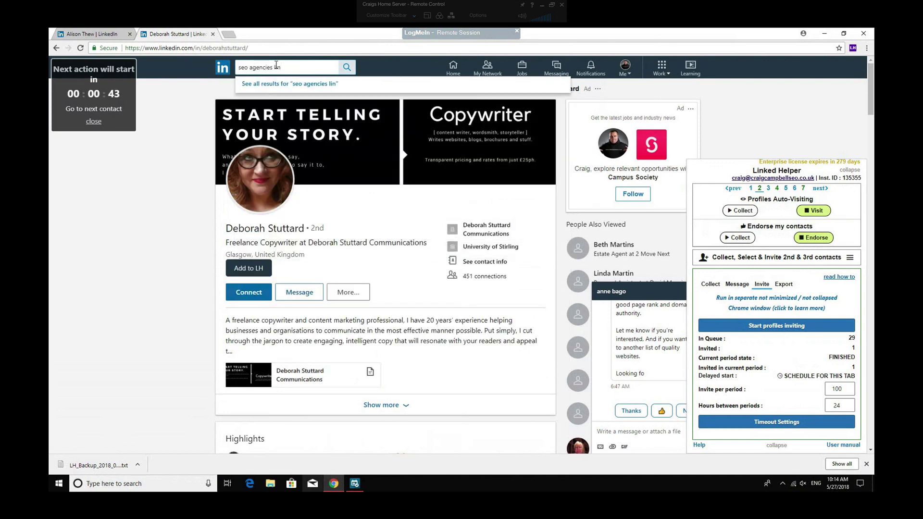
{"action": "key", "text": "BackSpace"}
{"action": "key", "text": "BackSpace"}
{"action": "type", "text": "ondon"}
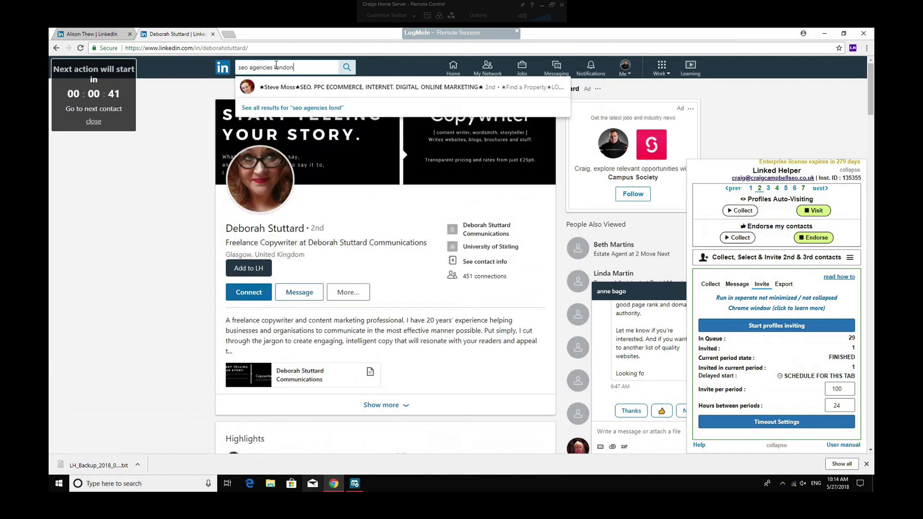
{"action": "key", "text": "Return"}
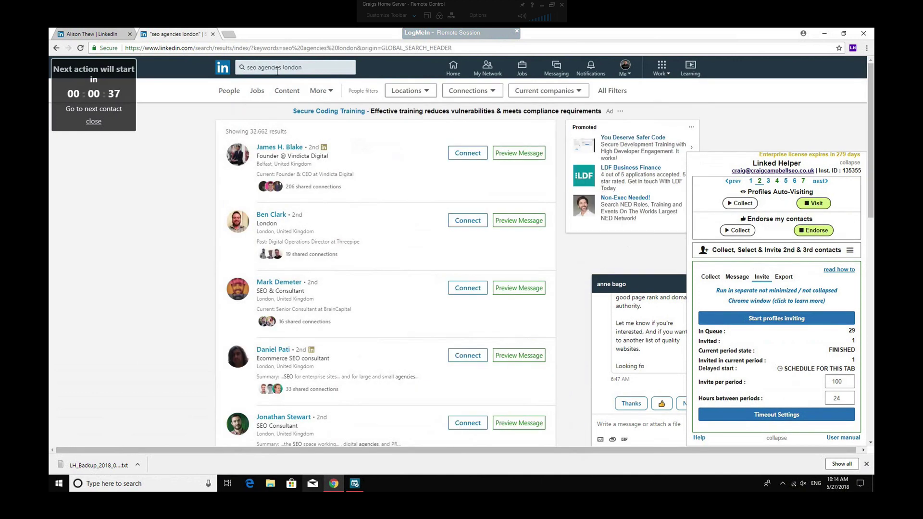
- Filter the results to People and collect 853 contacts into DEFAULT_AUTOVISIT for auto-visiting
{"action": "left_click", "coordinate": [229, 91]}
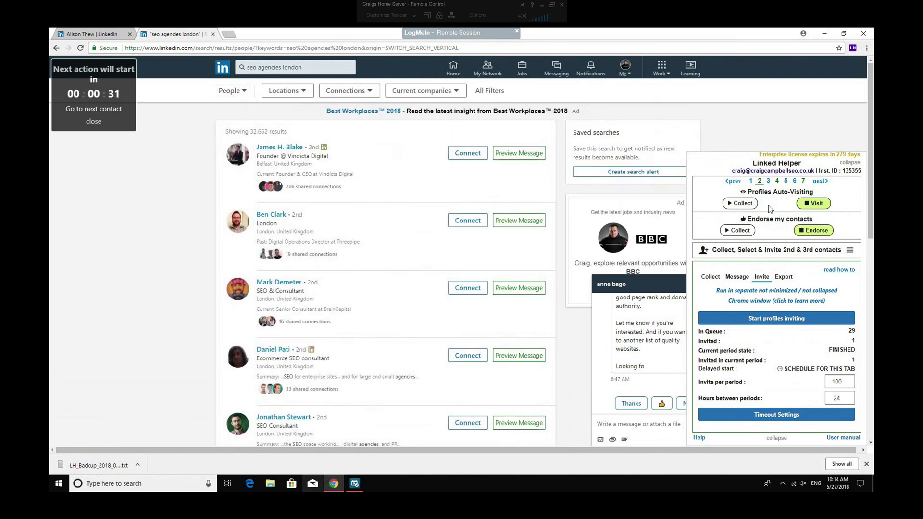
{"action": "left_click", "coordinate": [743, 203]}
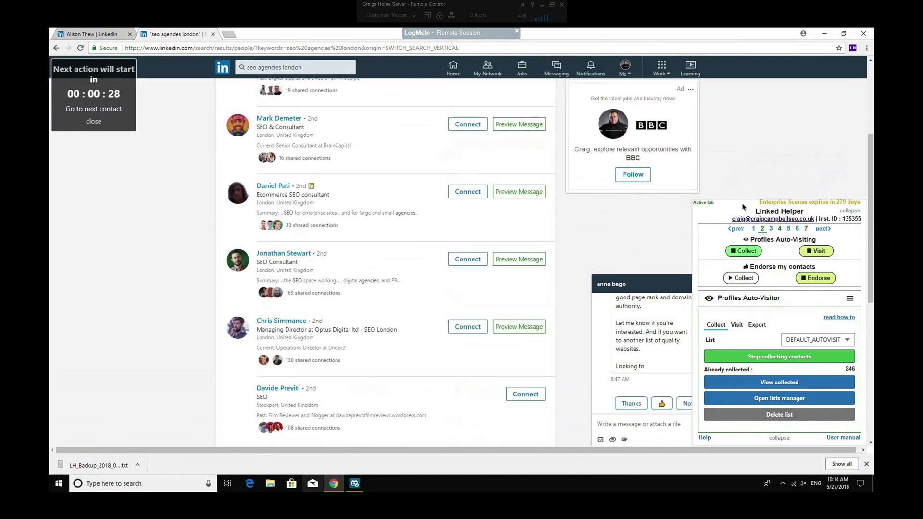
{"action": "left_click", "coordinate": [741, 253]}
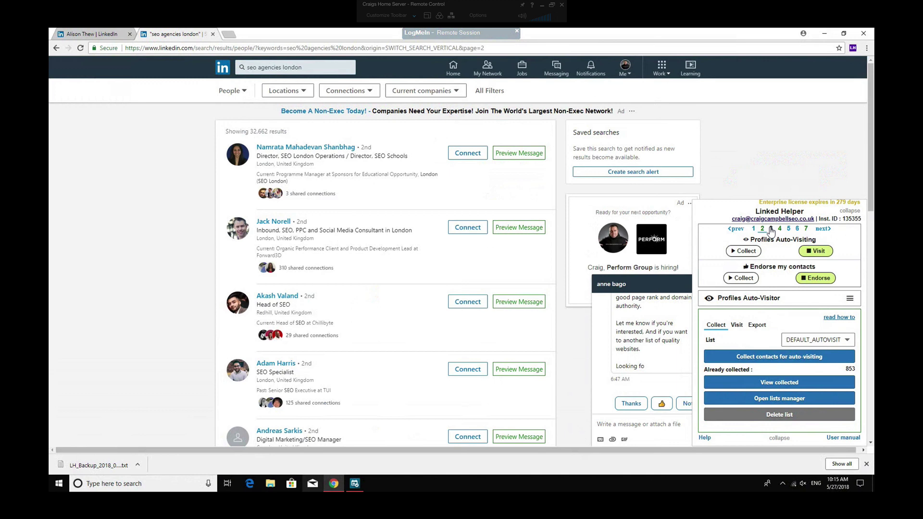
- Show the third feature page with Profiles Extractor and inviting 1st connections to a group
{"action": "left_click", "coordinate": [771, 229]}
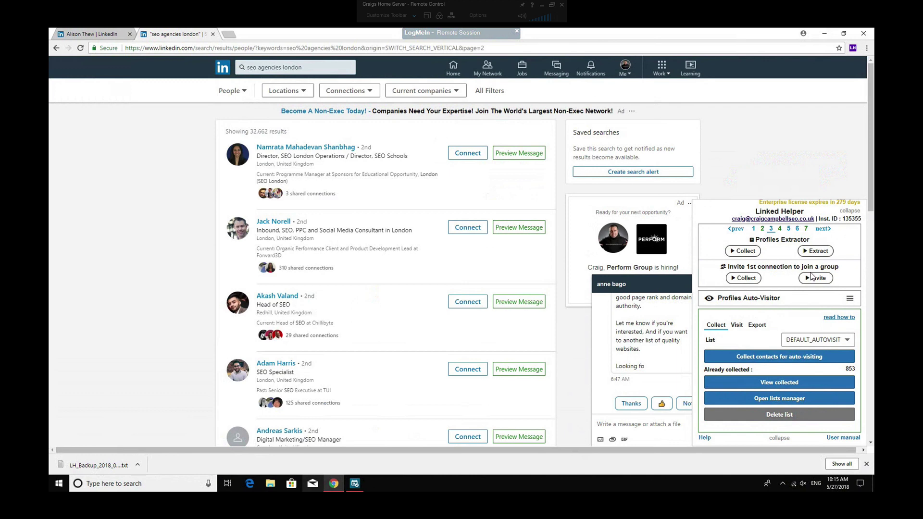
- On the fourth feature page, enable the manual-message signature and focus its empty text box
{"action": "left_click", "coordinate": [780, 229]}
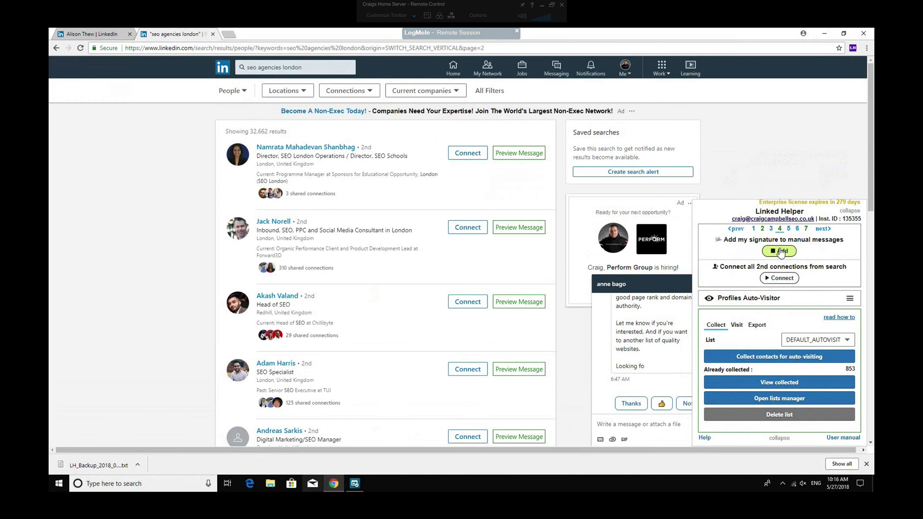
{"action": "left_click", "coordinate": [781, 252]}
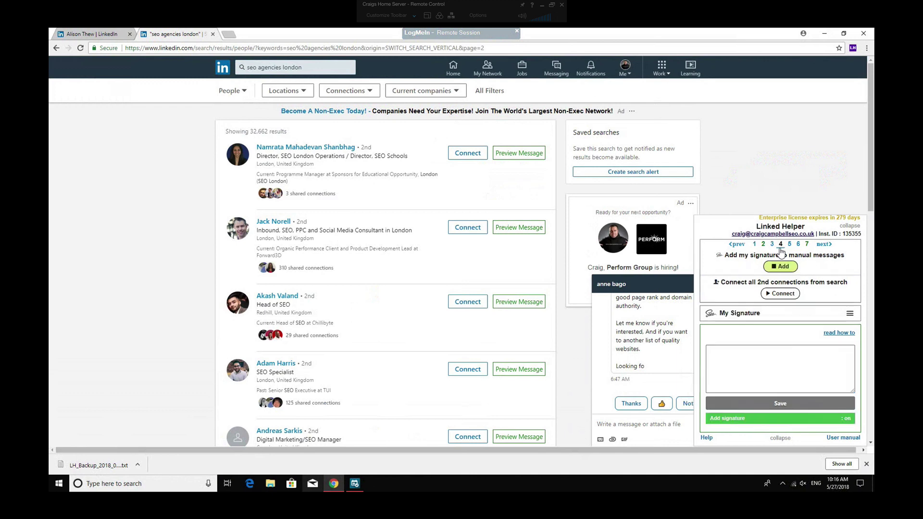
{"action": "left_click", "coordinate": [742, 360]}
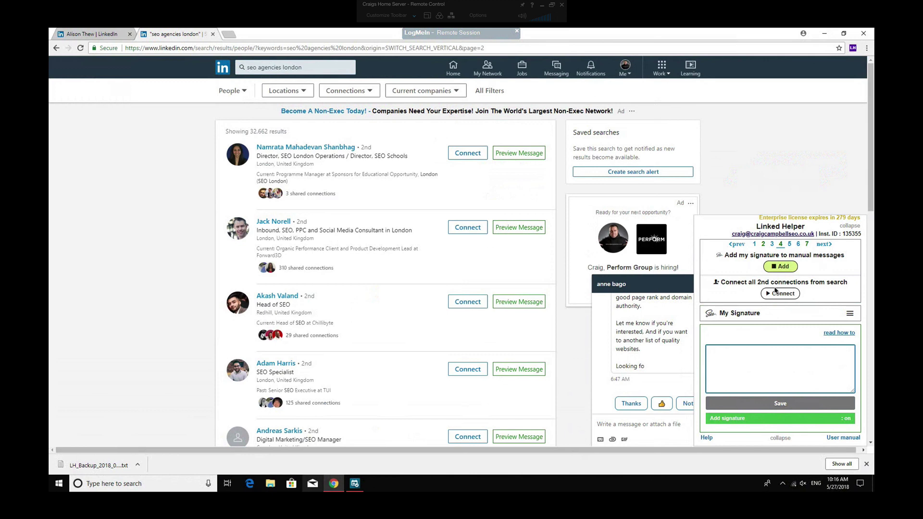
- Show the fifth feature page with Profiles Auto-Follower and messaging recently added connections
{"action": "left_click", "coordinate": [791, 244]}
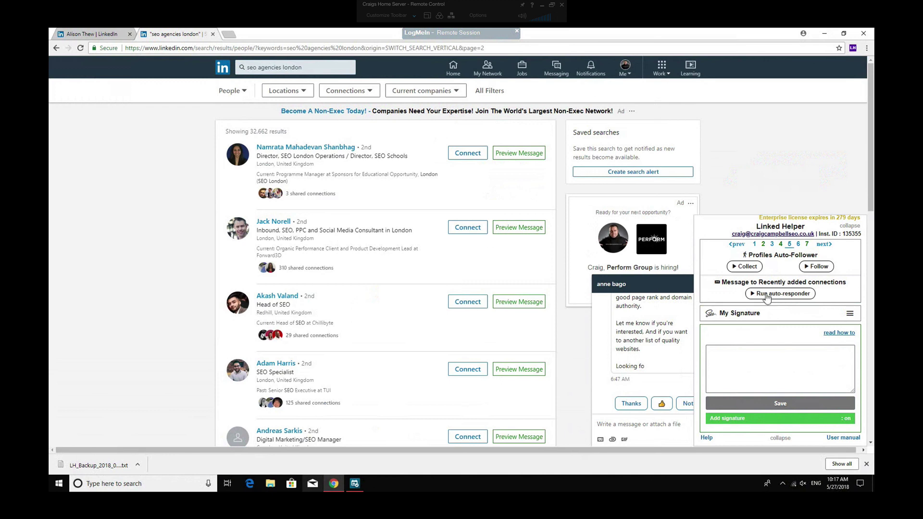
- Try the auto-responder, dismiss the missing-template warning, and bring up the full module list
{"action": "left_click", "coordinate": [766, 294]}
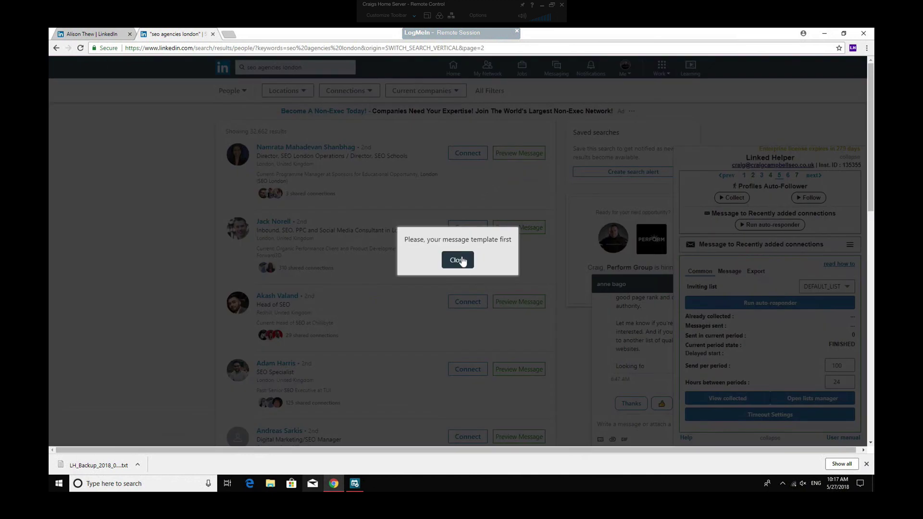
{"action": "left_click", "coordinate": [461, 259]}
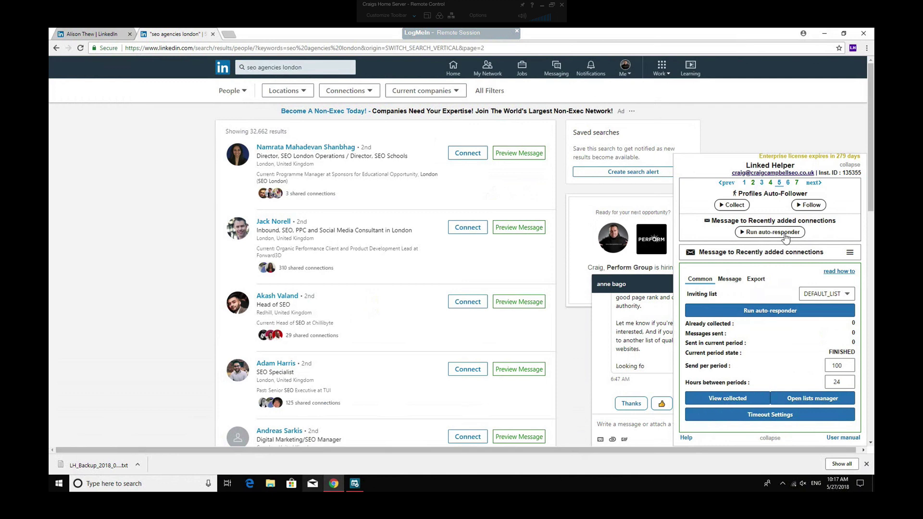
{"action": "left_click", "coordinate": [856, 256]}
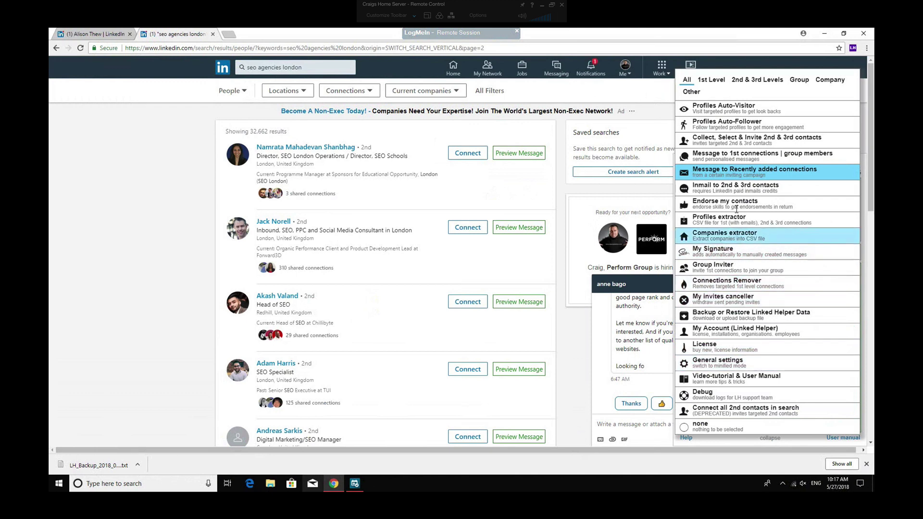
- Attach the organisation's enterprise license to this installation, then review installations and close the dialog
{"action": "left_click", "coordinate": [747, 172]}
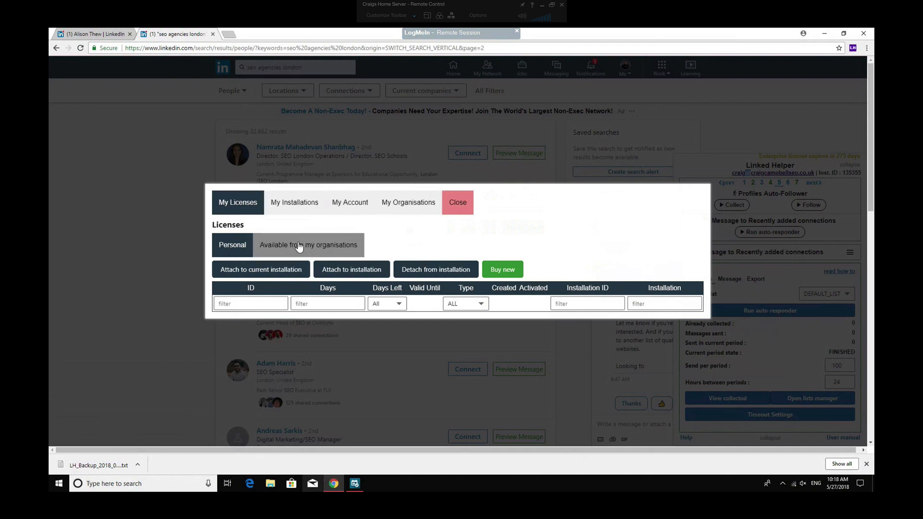
{"action": "left_click", "coordinate": [275, 244]}
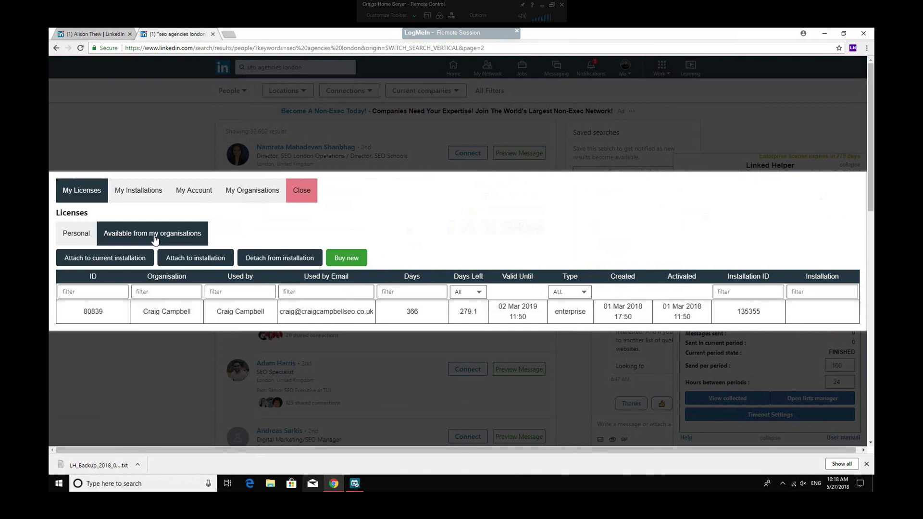
{"action": "left_click", "coordinate": [124, 258]}
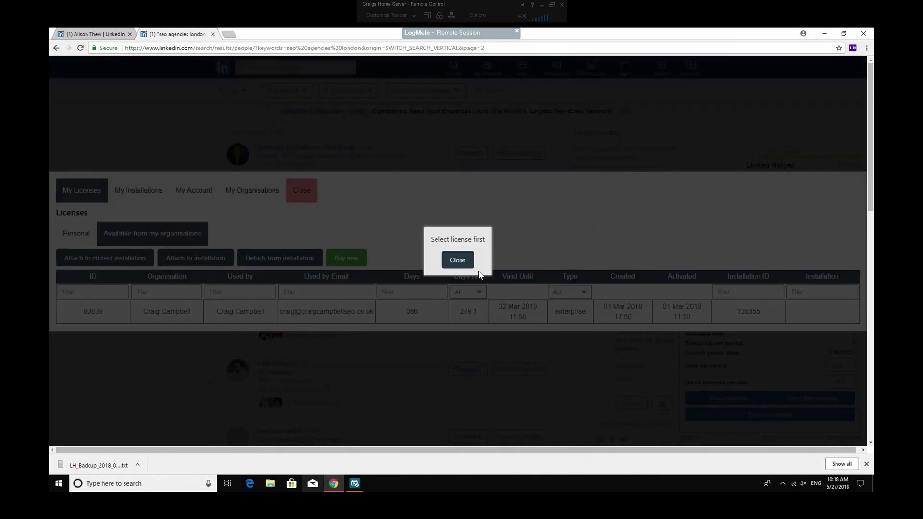
{"action": "left_click", "coordinate": [456, 259]}
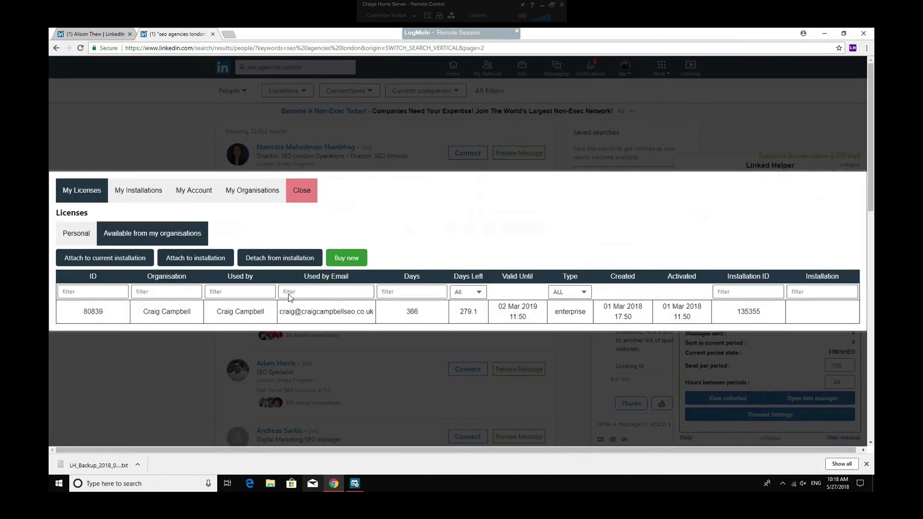
{"action": "left_click", "coordinate": [112, 309]}
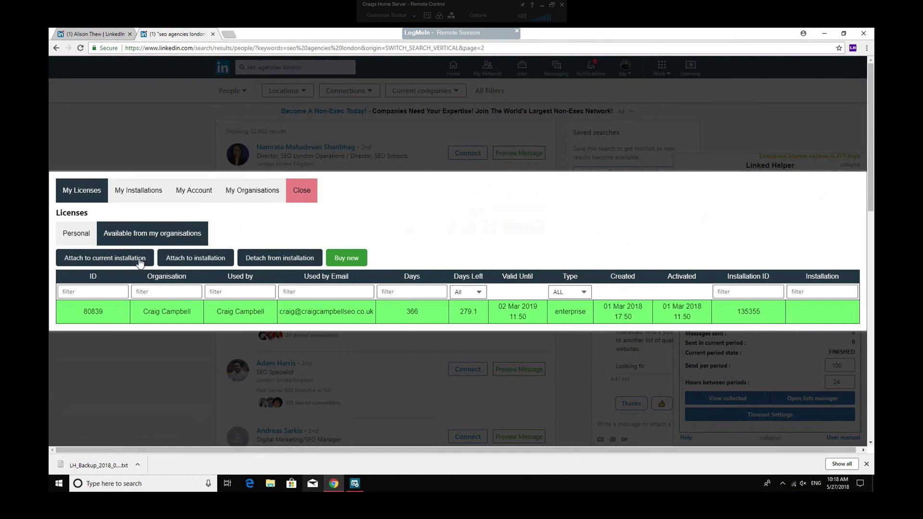
{"action": "left_click", "coordinate": [137, 259]}
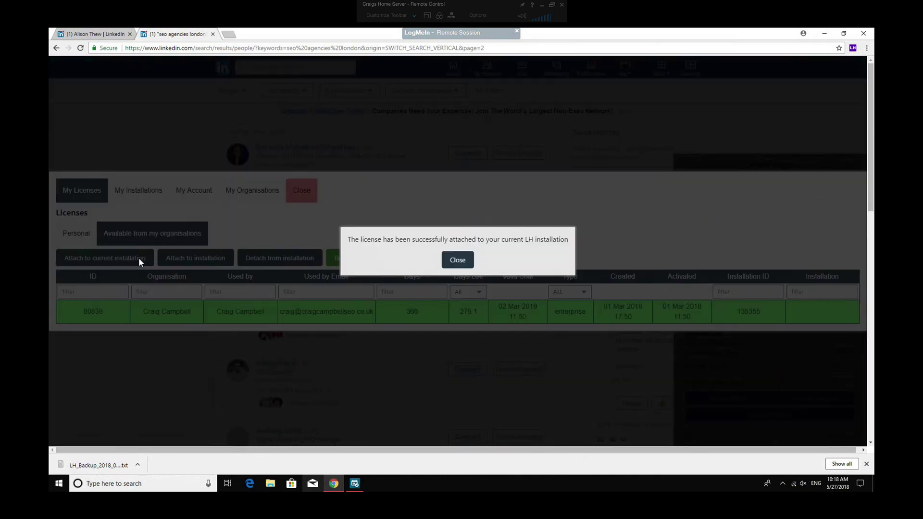
{"action": "left_click", "coordinate": [460, 261]}
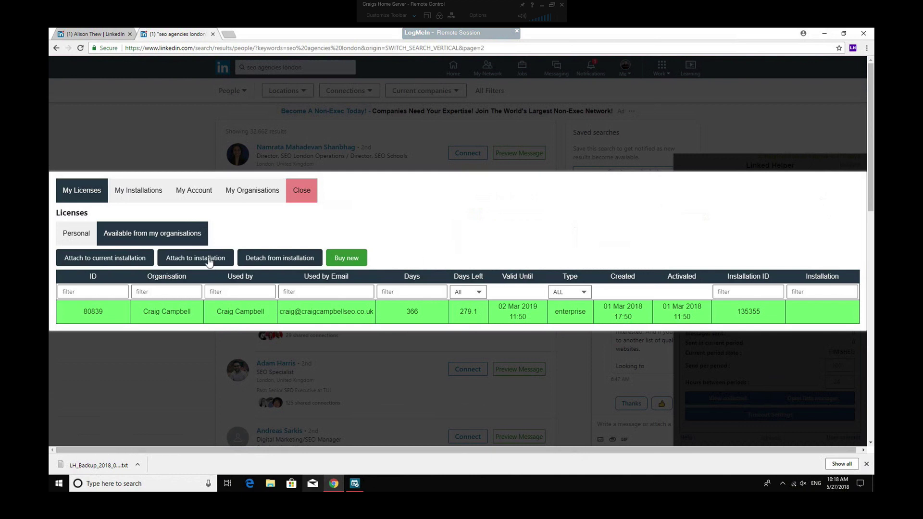
{"action": "left_click", "coordinate": [139, 198]}
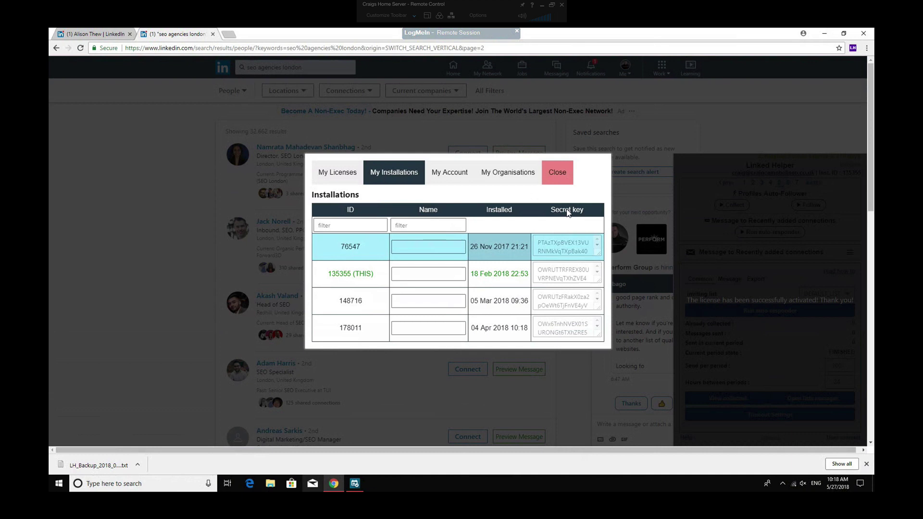
{"action": "left_click", "coordinate": [566, 176]}
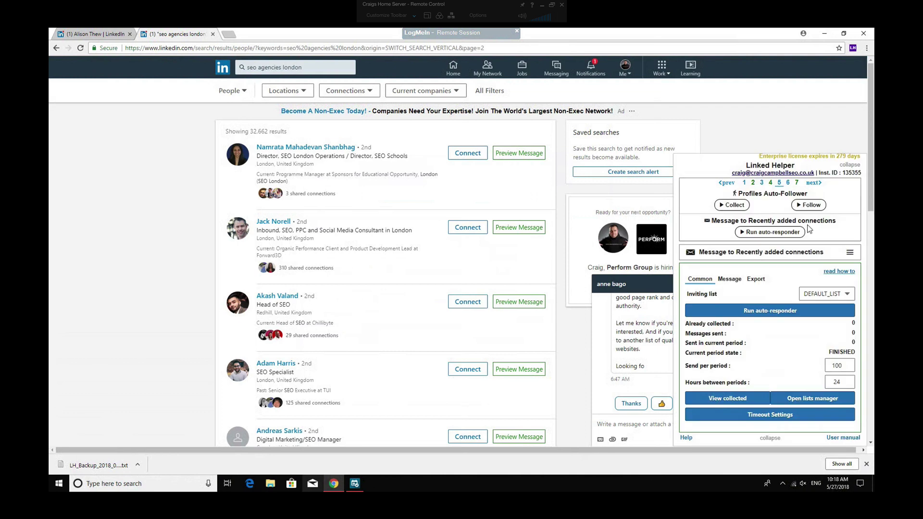
{"action": "left_click", "coordinate": [849, 254]}
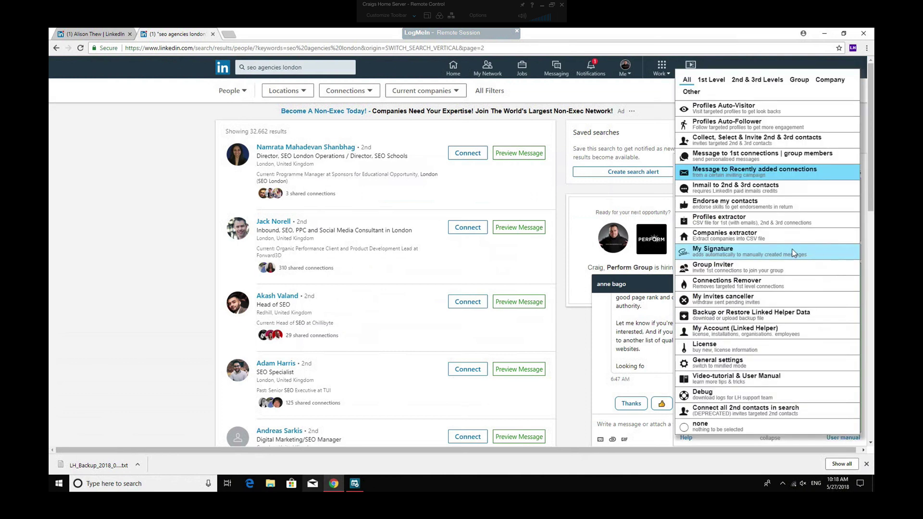
{"action": "left_click", "coordinate": [717, 172]}
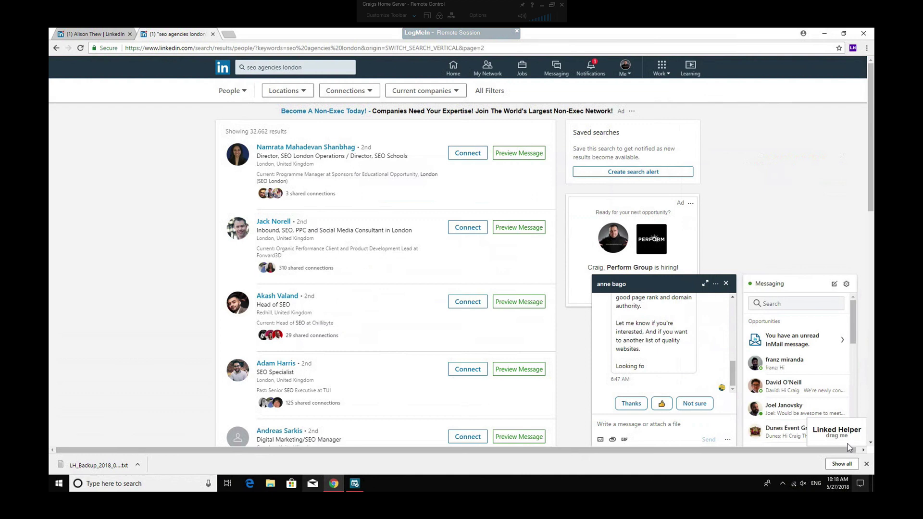
{"action": "left_click", "coordinate": [837, 430]}
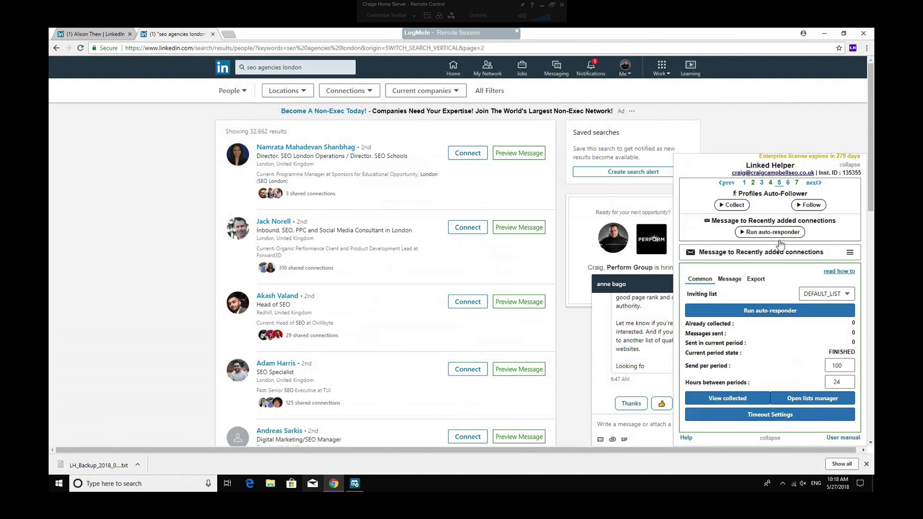
{"action": "left_click", "coordinate": [851, 255]}
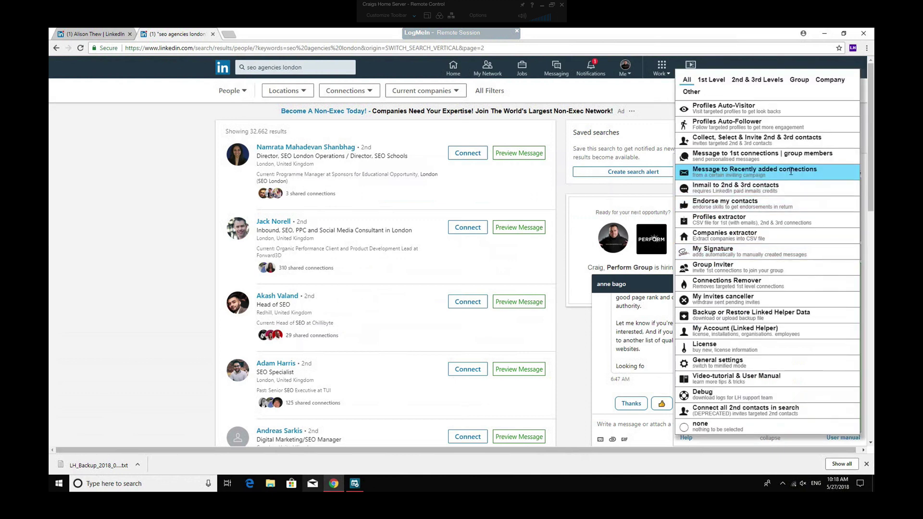
{"action": "left_click", "coordinate": [791, 170]}
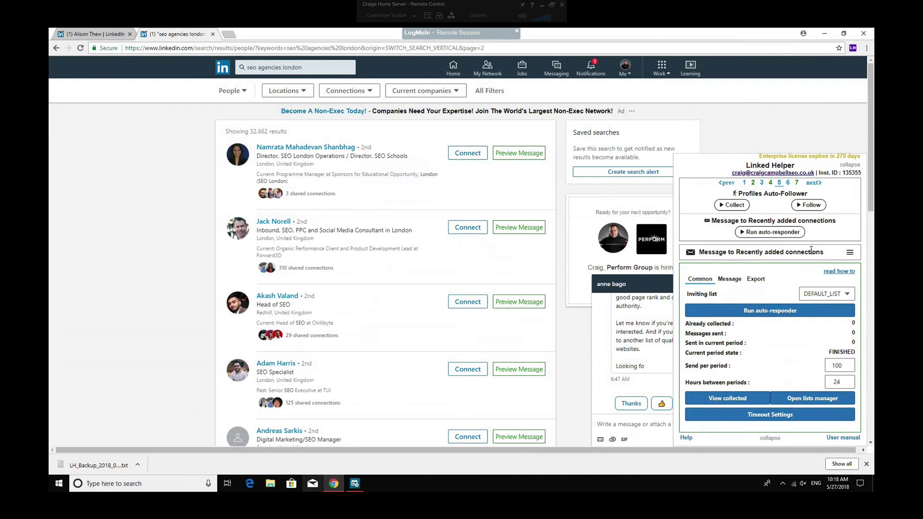
{"action": "left_click", "coordinate": [844, 253]}
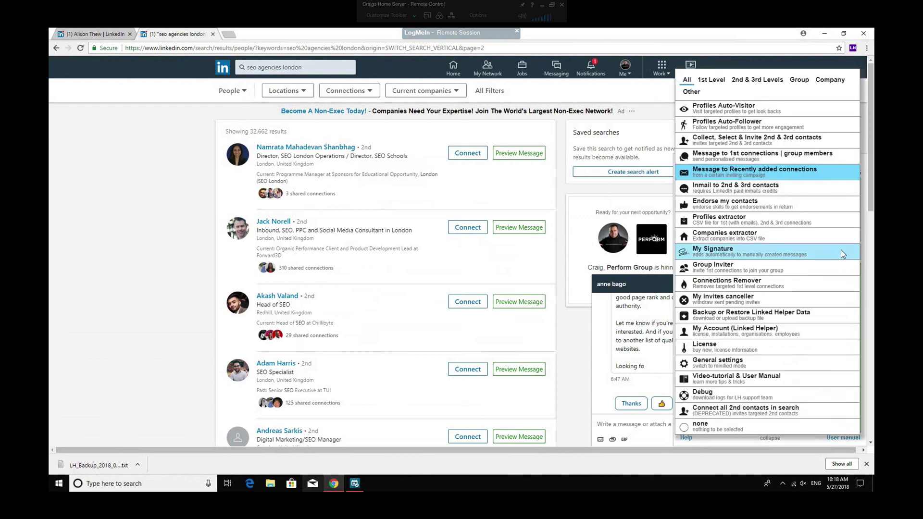
{"action": "left_click", "coordinate": [718, 81]}
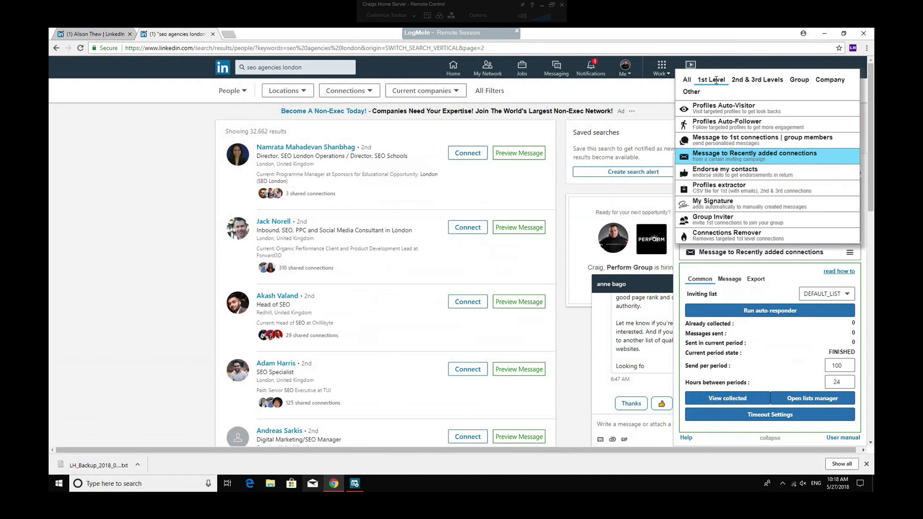
{"action": "left_click", "coordinate": [762, 159]}
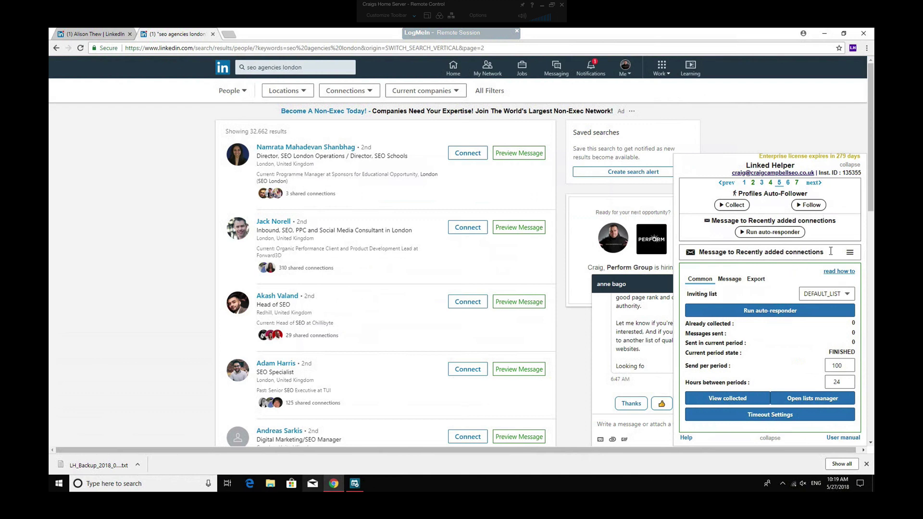
- Page through the Linked Helper features to pages 6 and 7, reaching Connections Remover
{"action": "left_click", "coordinate": [788, 183]}
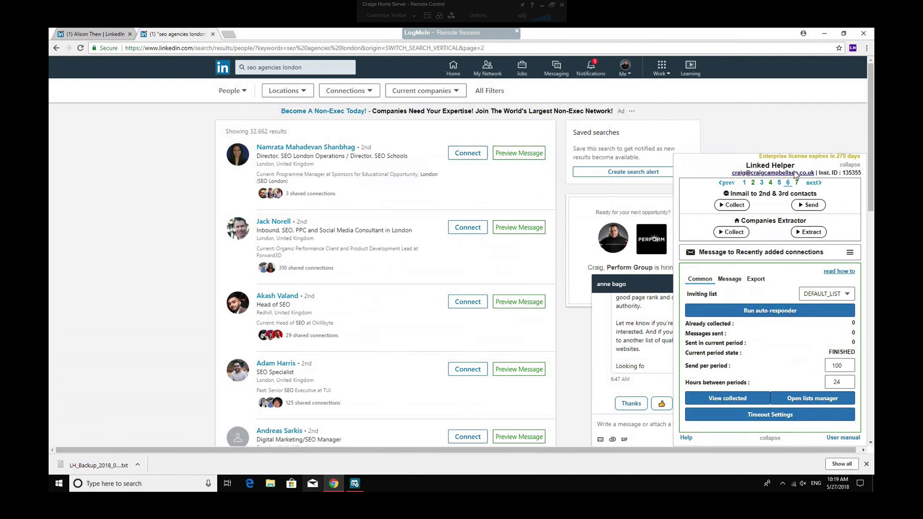
{"action": "left_click", "coordinate": [796, 184]}
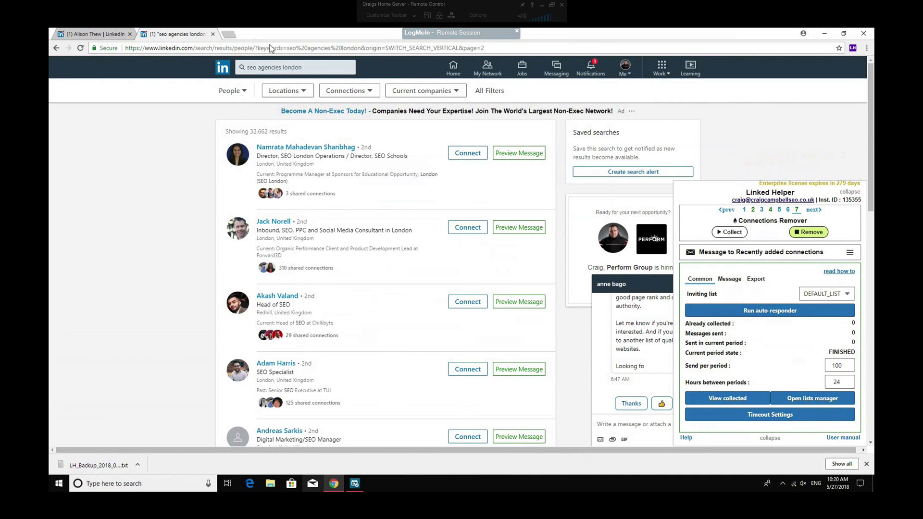
- Replace the LinkedIn search with 'recruitment' and run it
{"action": "left_click", "coordinate": [310, 69]}
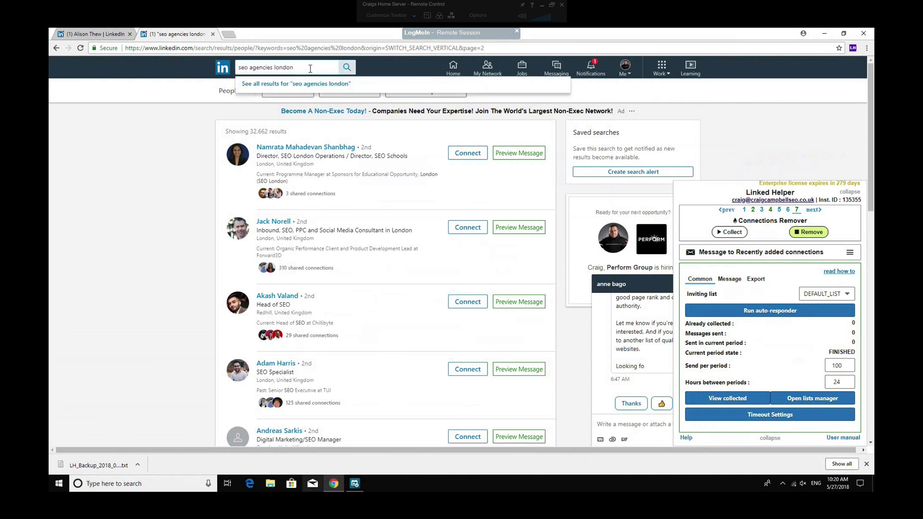
{"action": "key", "text": "BackSpace"}
{"action": "key", "text": "BackSpace"}
{"action": "key", "text": "BackSpace"}
{"action": "key", "text": "BackSpace"}
{"action": "key", "text": "BackSpace"}
{"action": "key", "text": "BackSpace"}
{"action": "key", "text": "BackSpace"}
{"action": "key", "text": "BackSpace"}
{"action": "key", "text": "BackSpace"}
{"action": "key", "text": "BackSpace"}
{"action": "key", "text": "BackSpace"}
{"action": "key", "text": "BackSpace"}
{"action": "key", "text": "BackSpace"}
{"action": "key", "text": "BackSpace"}
{"action": "key", "text": "BackSpace"}
{"action": "key", "text": "BackSpace"}
{"action": "key", "text": "BackSpace"}
{"action": "key", "text": "BackSpace"}
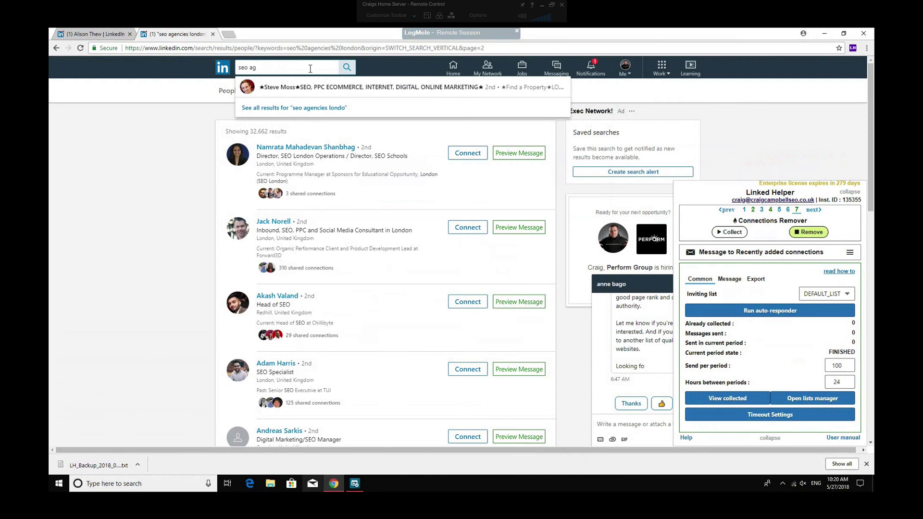
{"action": "type", "text": "recr"}
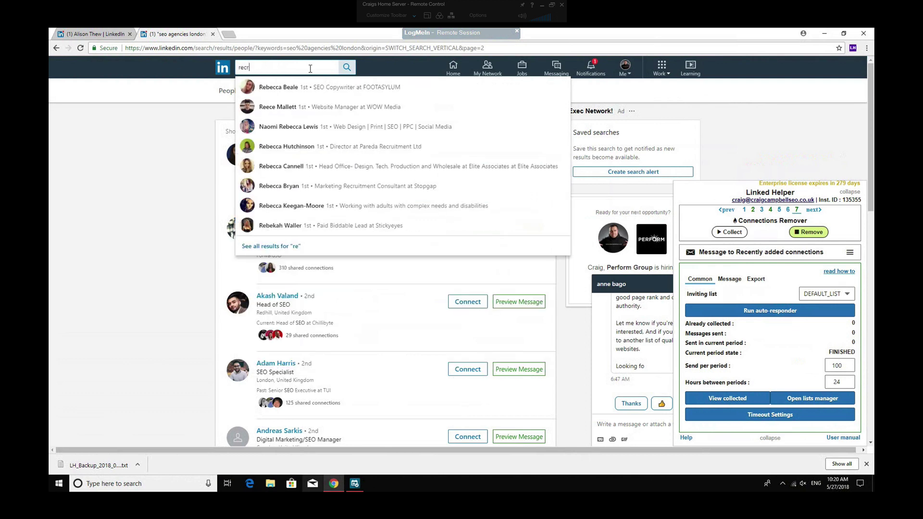
{"action": "type", "text": "uitment"}
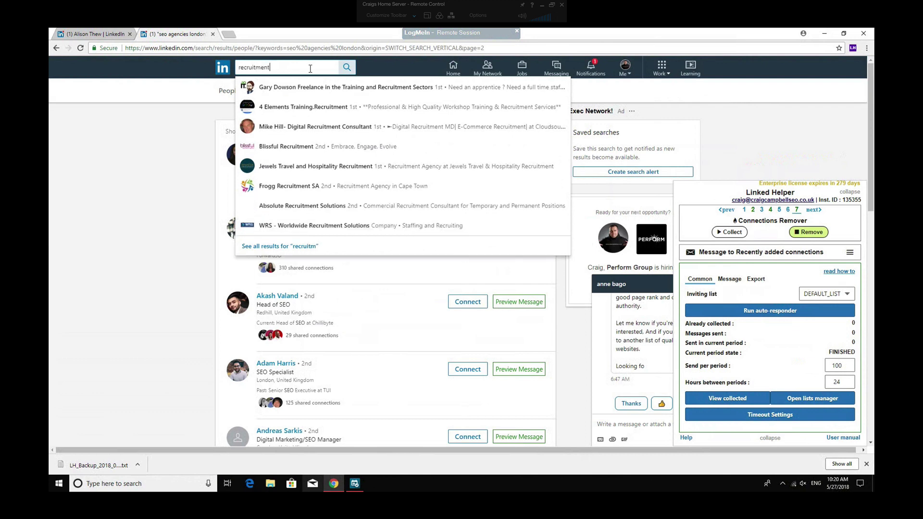
{"action": "key", "text": "Return"}
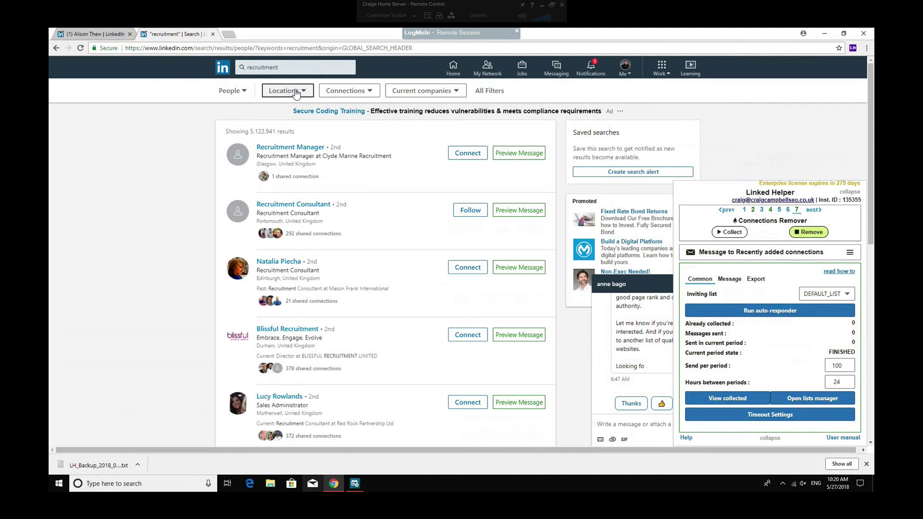
- Filter the people results to 1st-degree connections only
{"action": "left_click", "coordinate": [238, 94]}
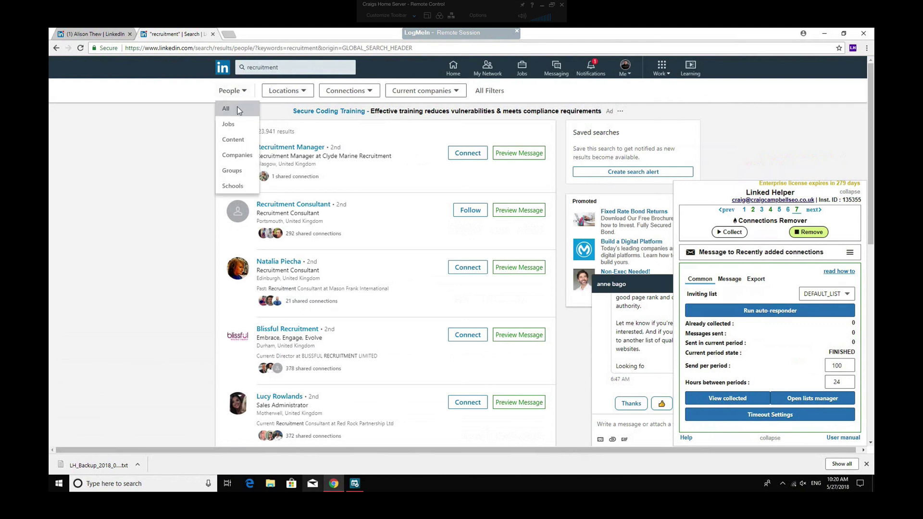
{"action": "left_click", "coordinate": [350, 91]}
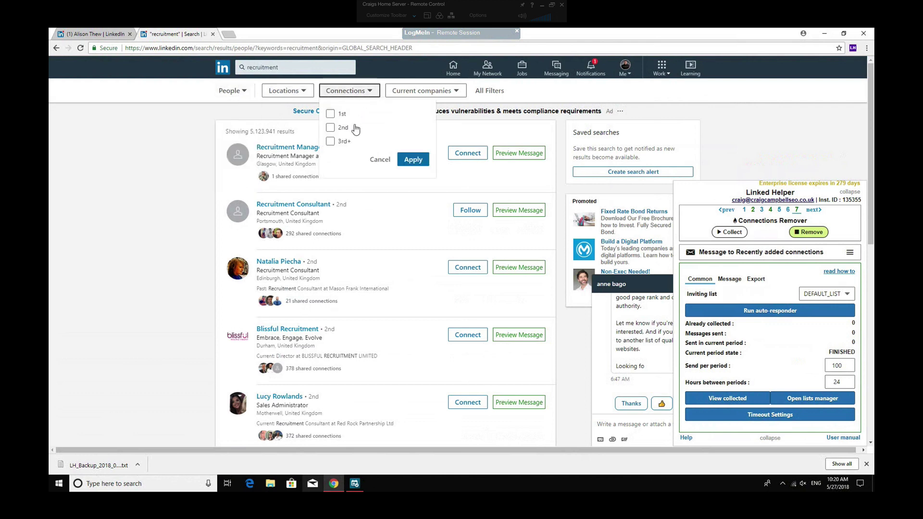
{"action": "left_click", "coordinate": [330, 114]}
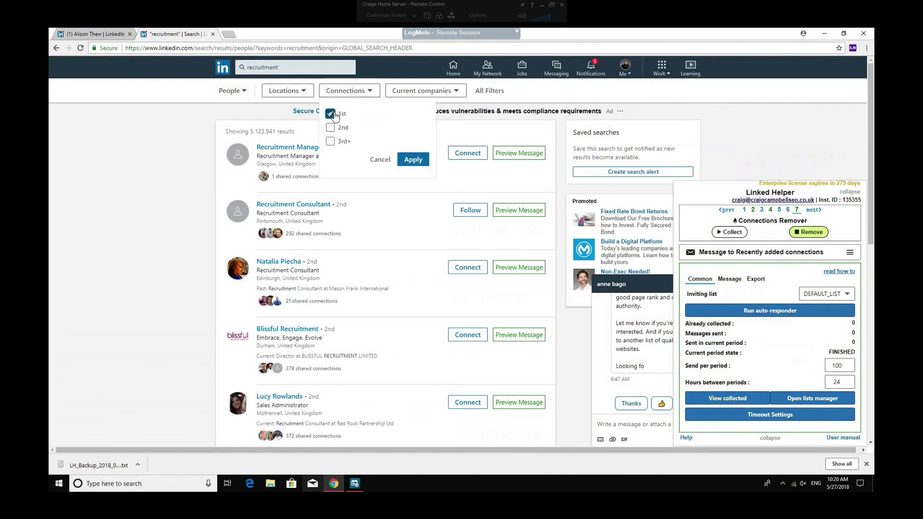
{"action": "left_click", "coordinate": [413, 160]}
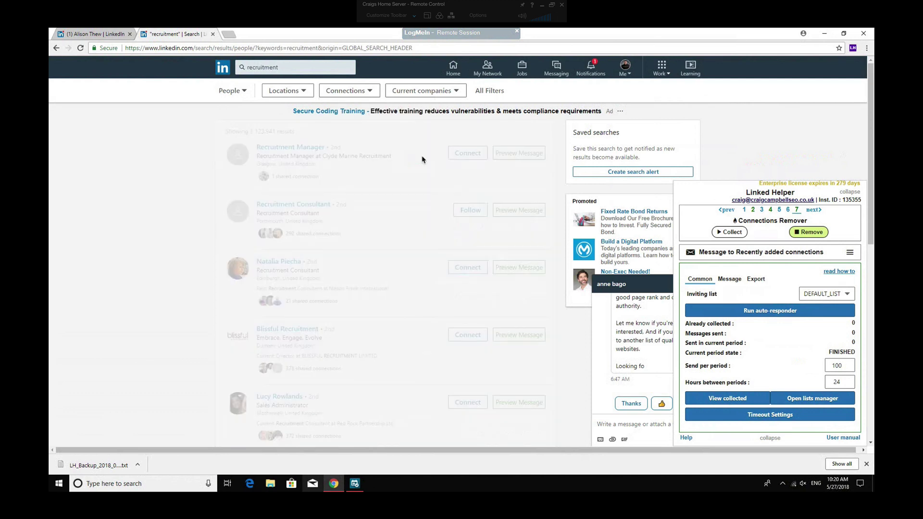